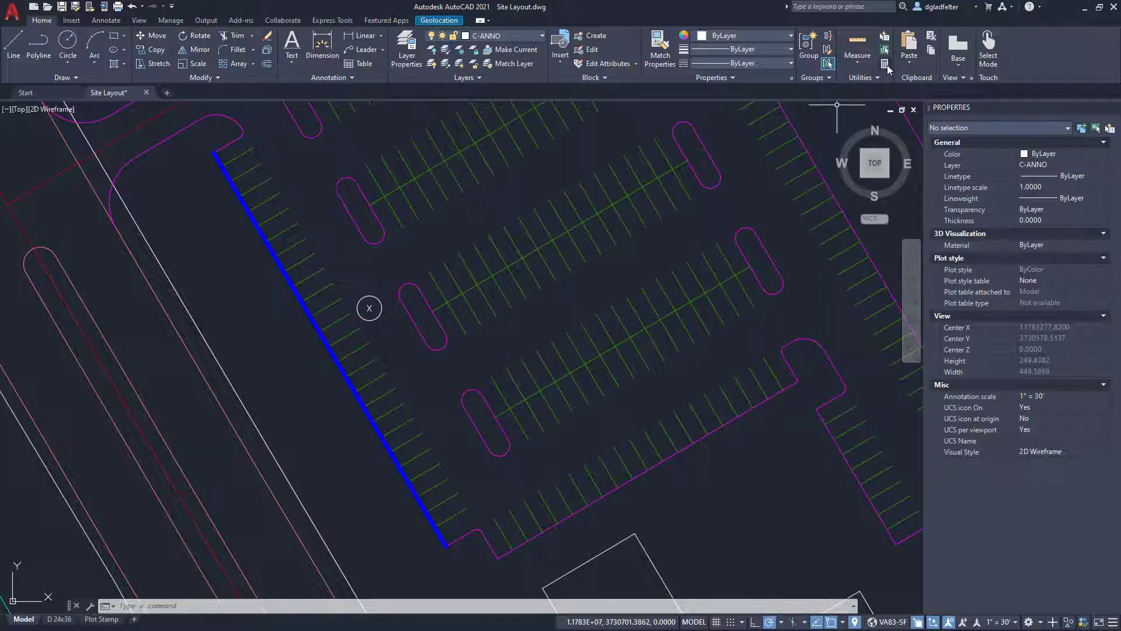
Step: Measure the 8.50000249 stall width along the blue line with QuickCalc's distance tool
click(885, 64)
middle_drag(388, 258, 527, 254)
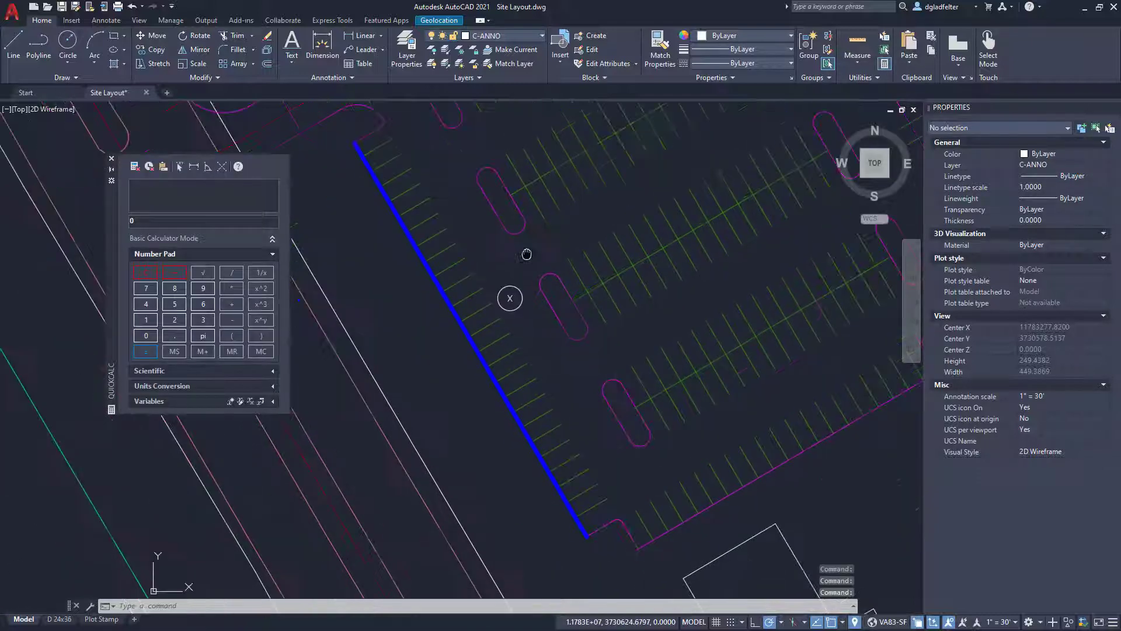
scroll(446, 187, up, 2)
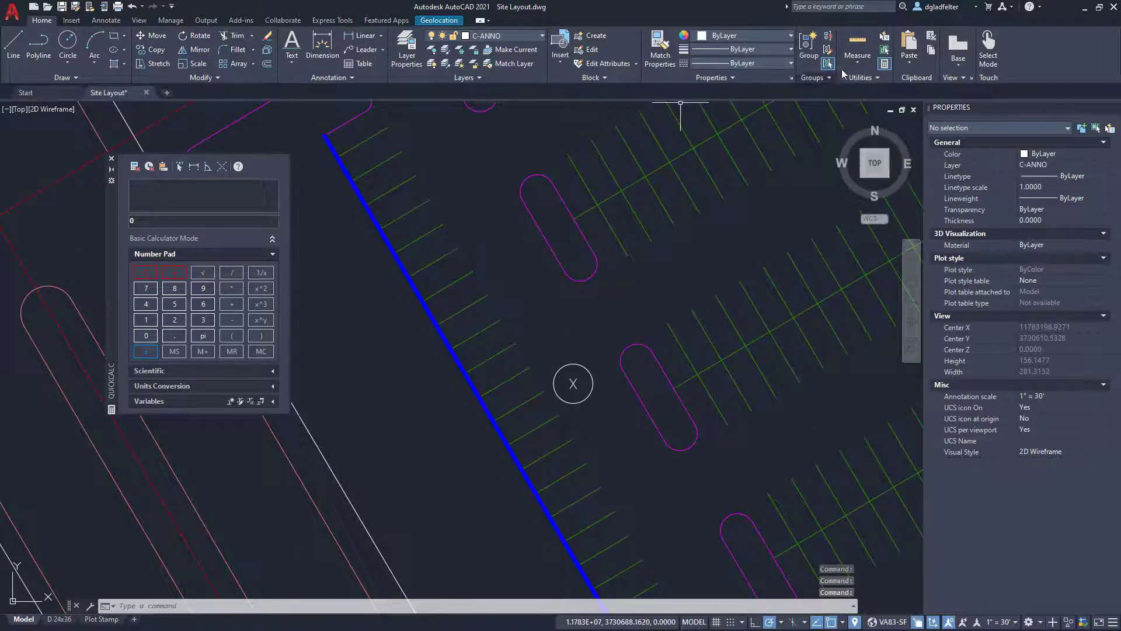
click(195, 169)
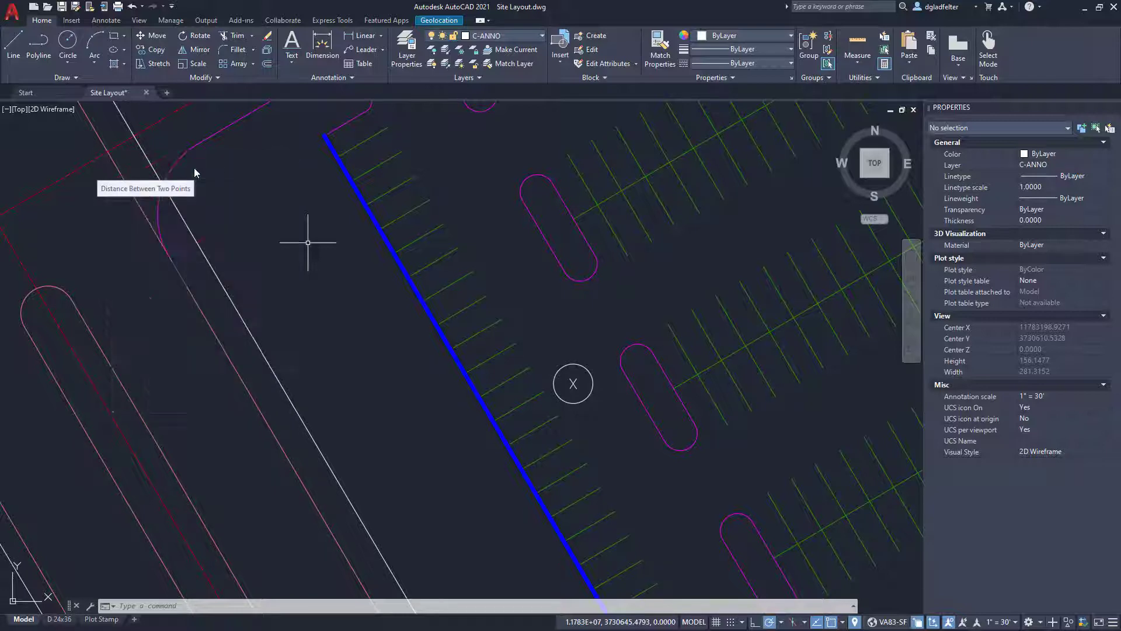
click(437, 325)
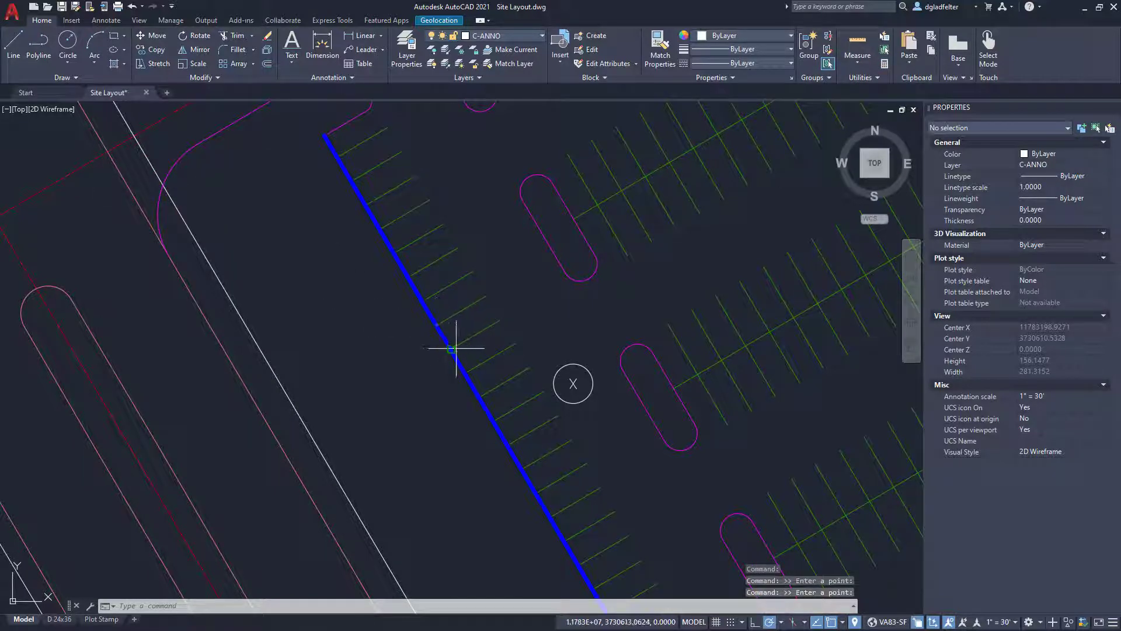
click(461, 384)
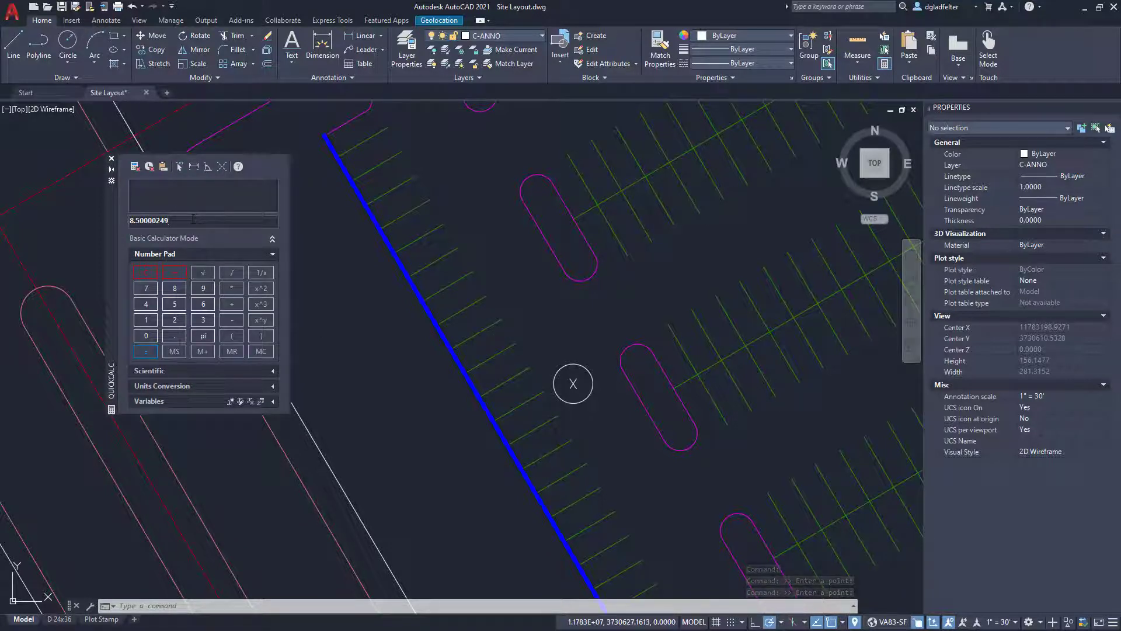
Step: Compute 1/8.50000249 as 0.117647024 and copy the result
text(1)
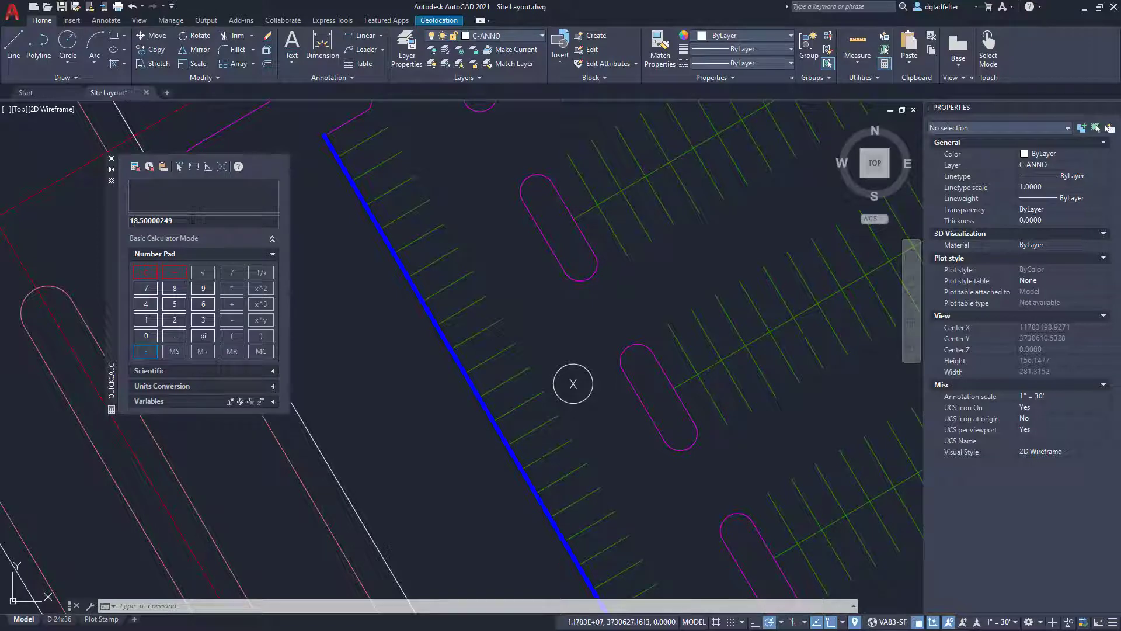
text(/)
key(Return)
right_click(256, 186)
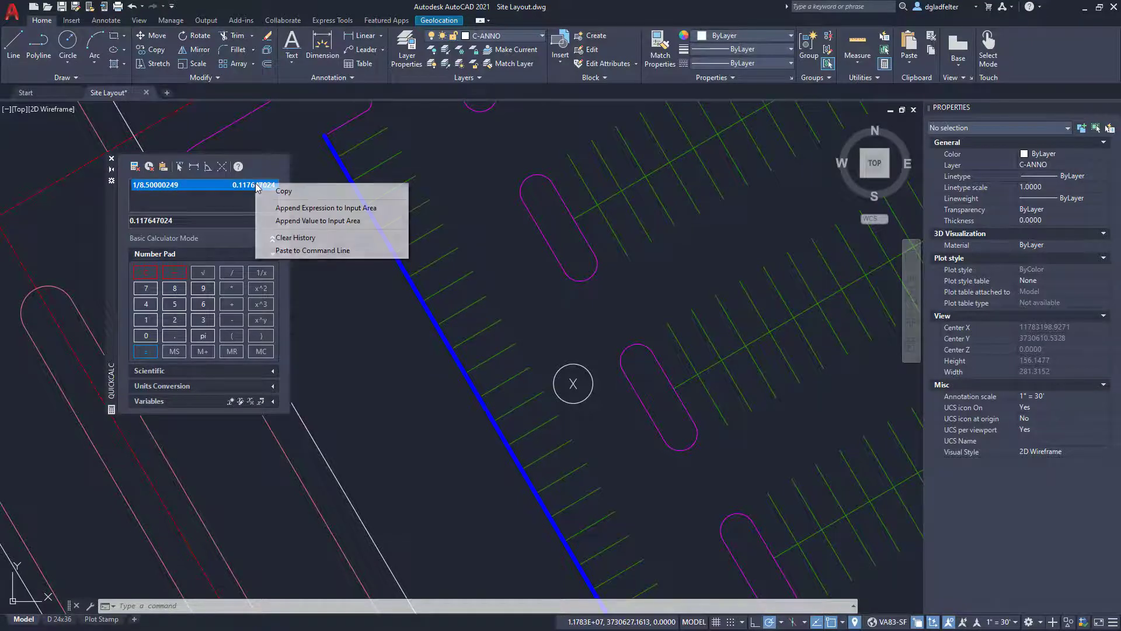
click(292, 195)
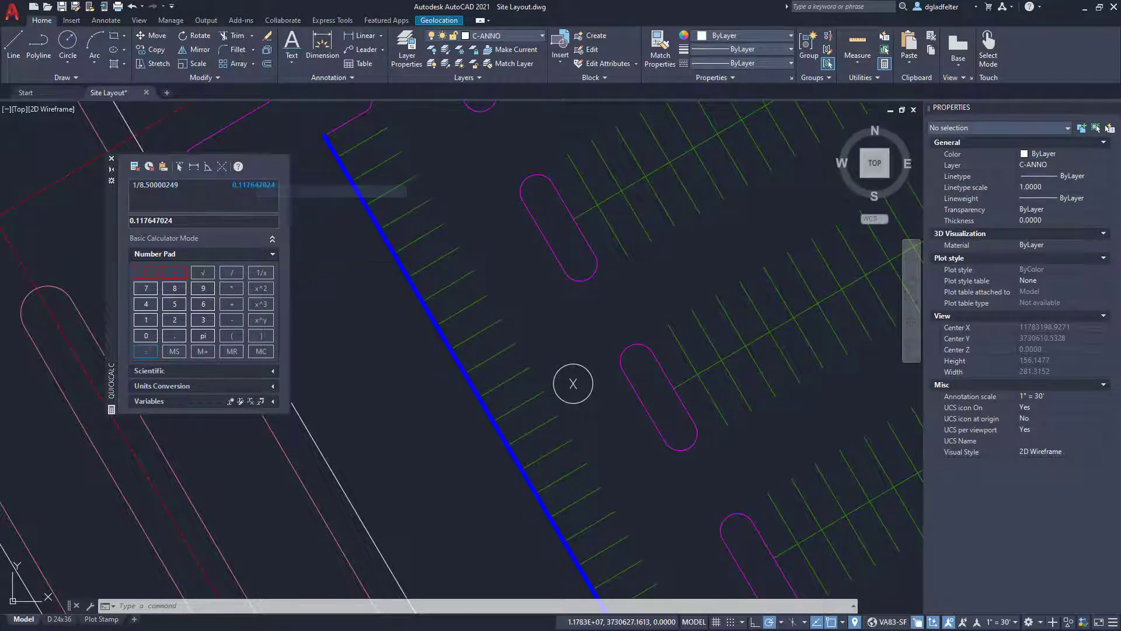
Step: Collapse QuickCalc and edit the X count tag's COUNT attribute value
click(112, 170)
mouse_move(375, 300)
middle_down()
mouse_move(330, 268)
mouse_move(312, 234)
middle_up()
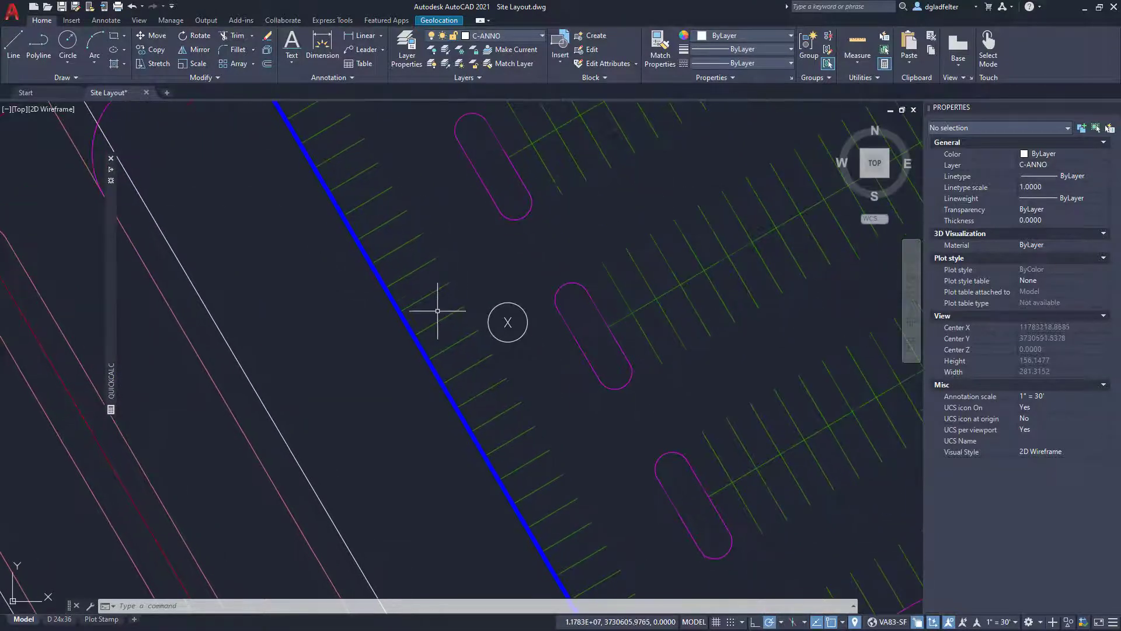
double_click(508, 322)
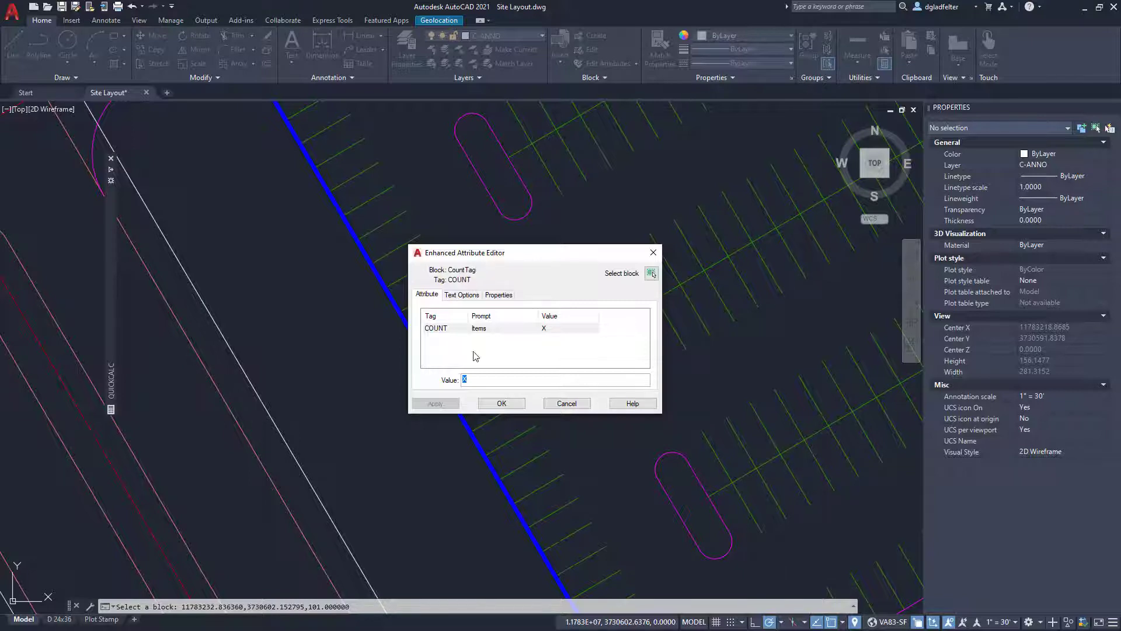
right_click(467, 380)
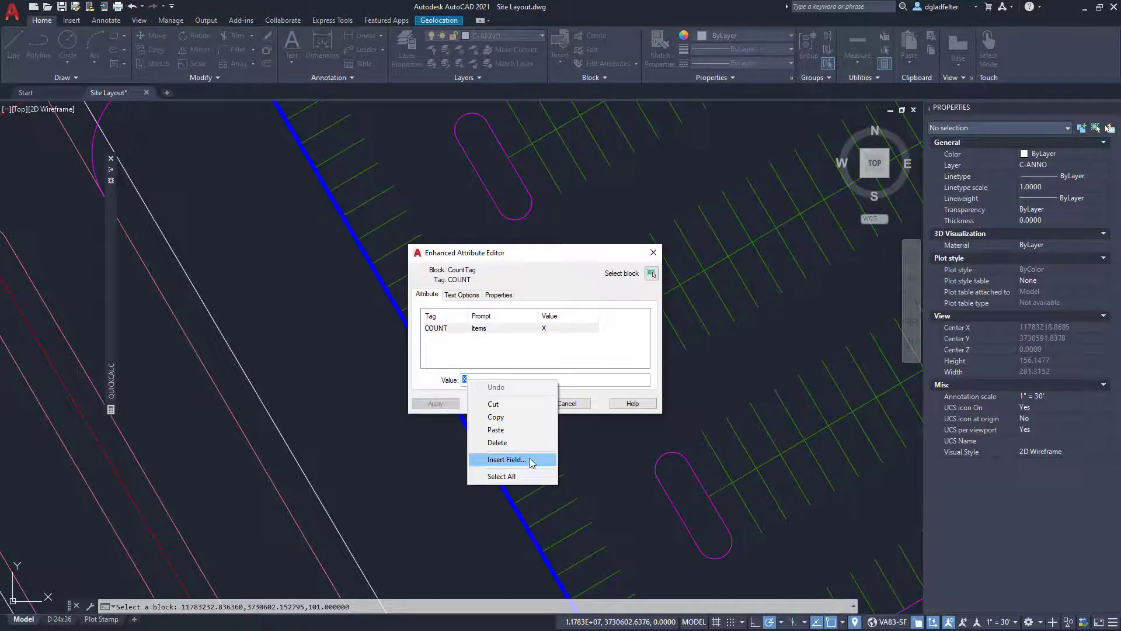
Step: Insert a field using the Object field name from the Objects category
click(506, 460)
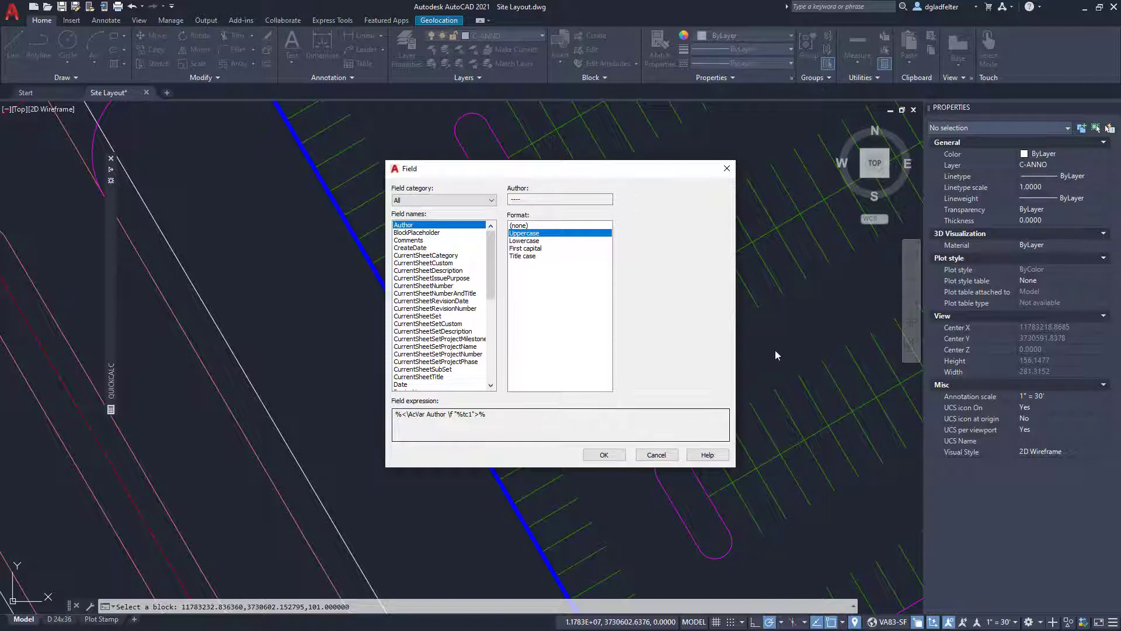
click(476, 200)
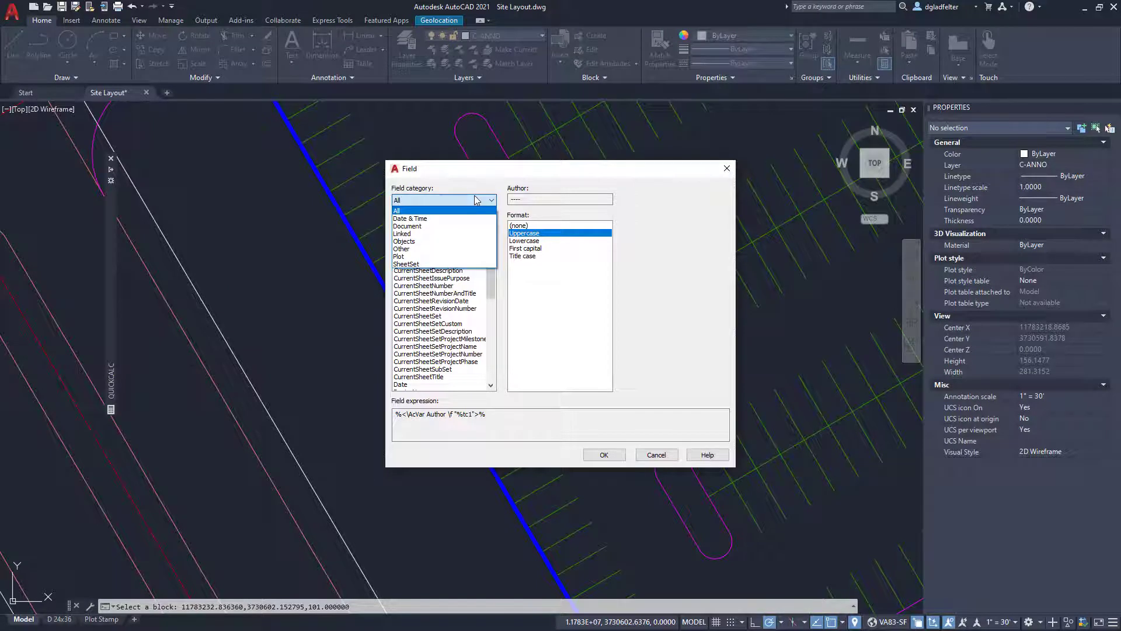
click(408, 242)
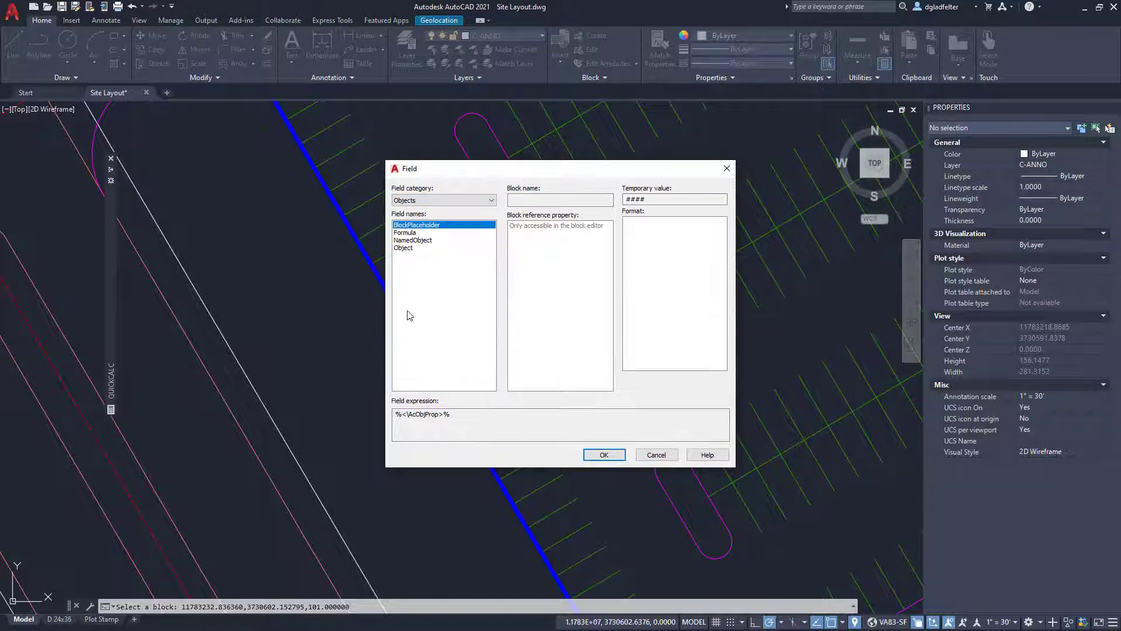
click(406, 249)
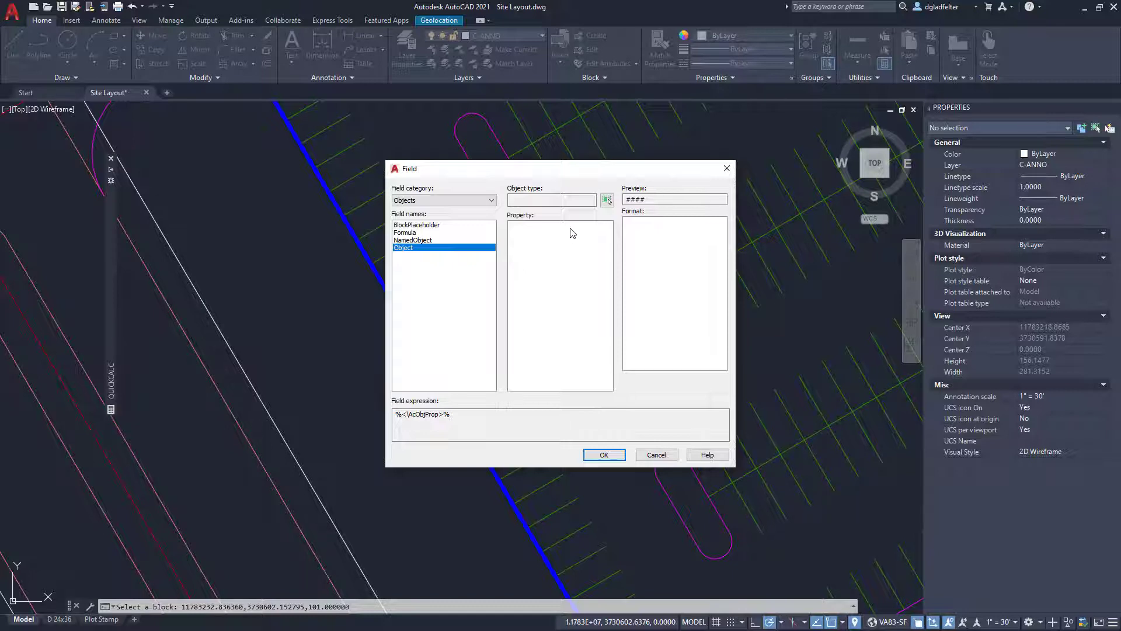
Step: Select the blue line as the field's object from the overlapping candidates
click(608, 200)
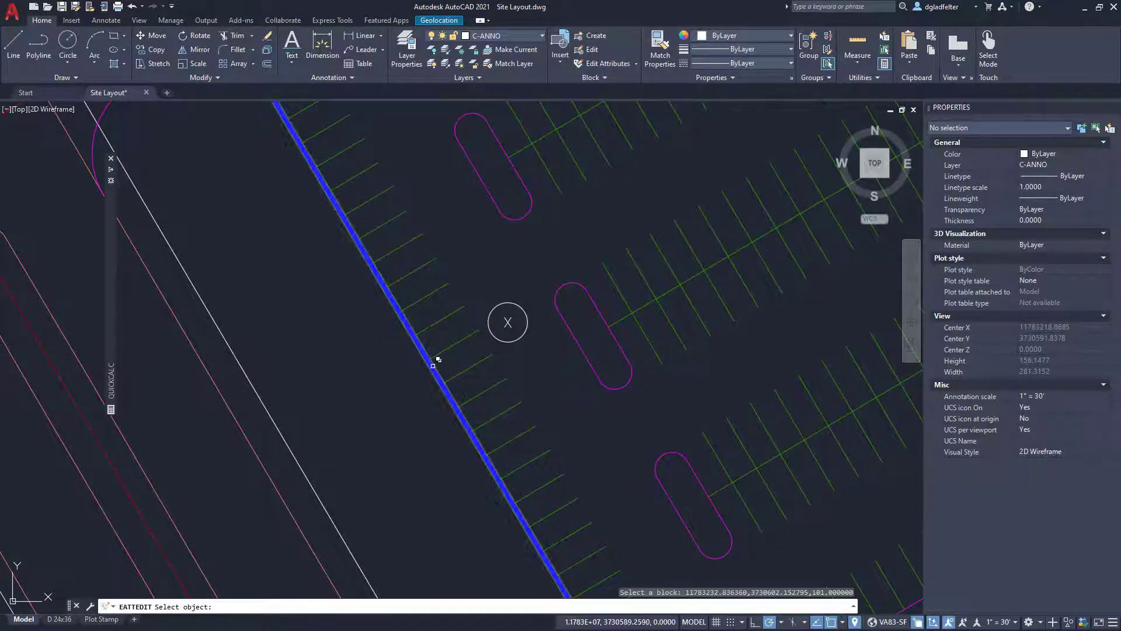
click(435, 364)
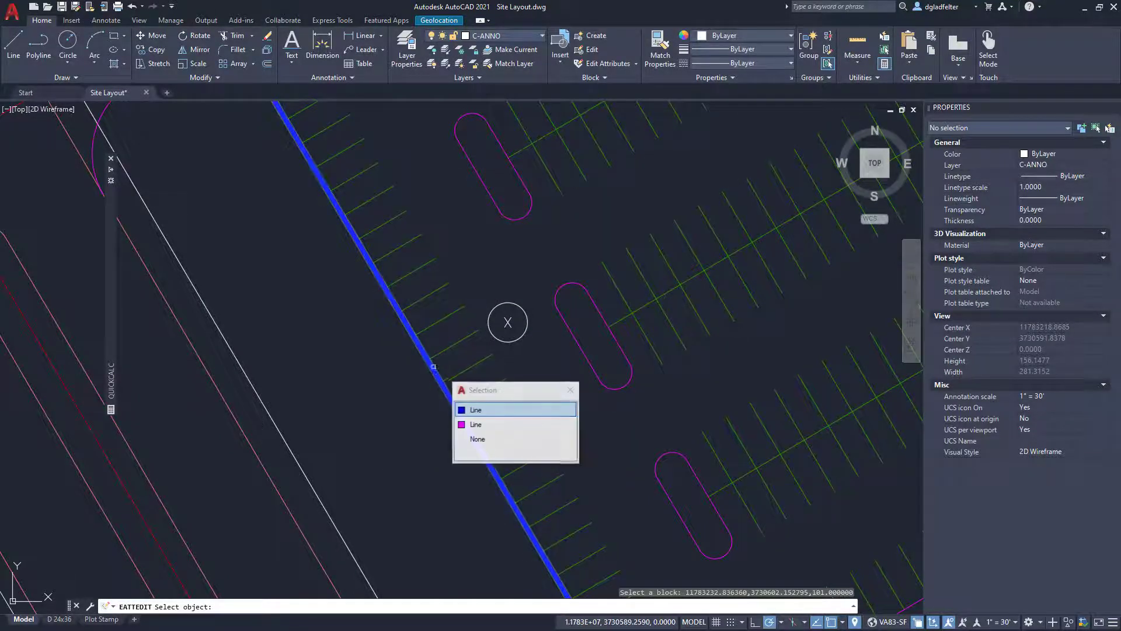
click(476, 410)
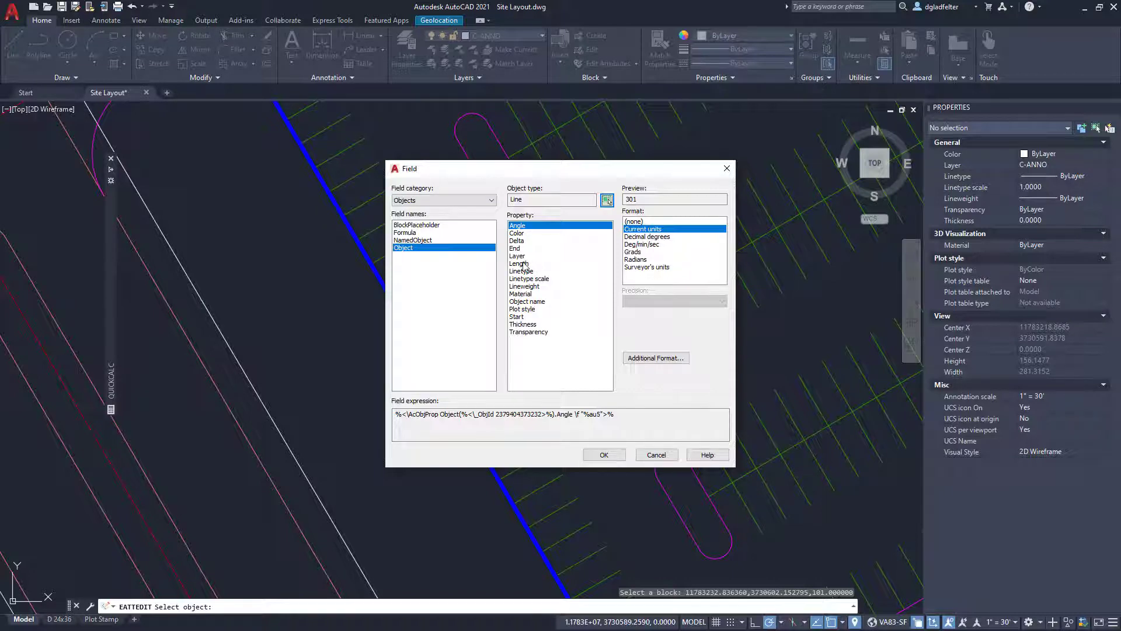
Step: Read the line's Length as Decimal with 0 precision, previewing 223
click(563, 265)
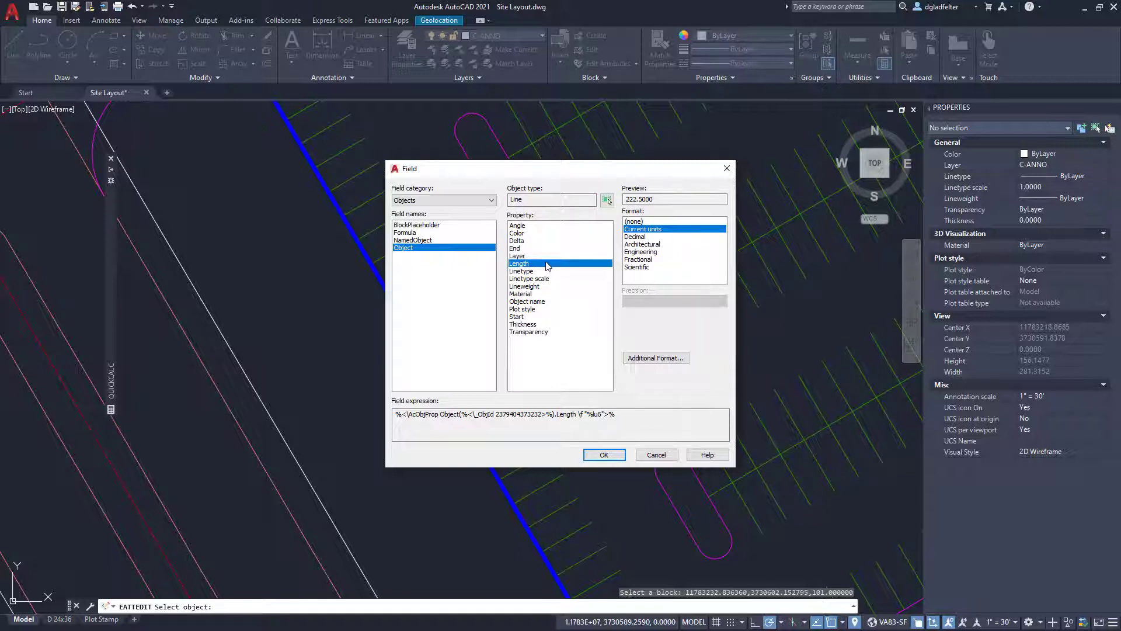
click(637, 238)
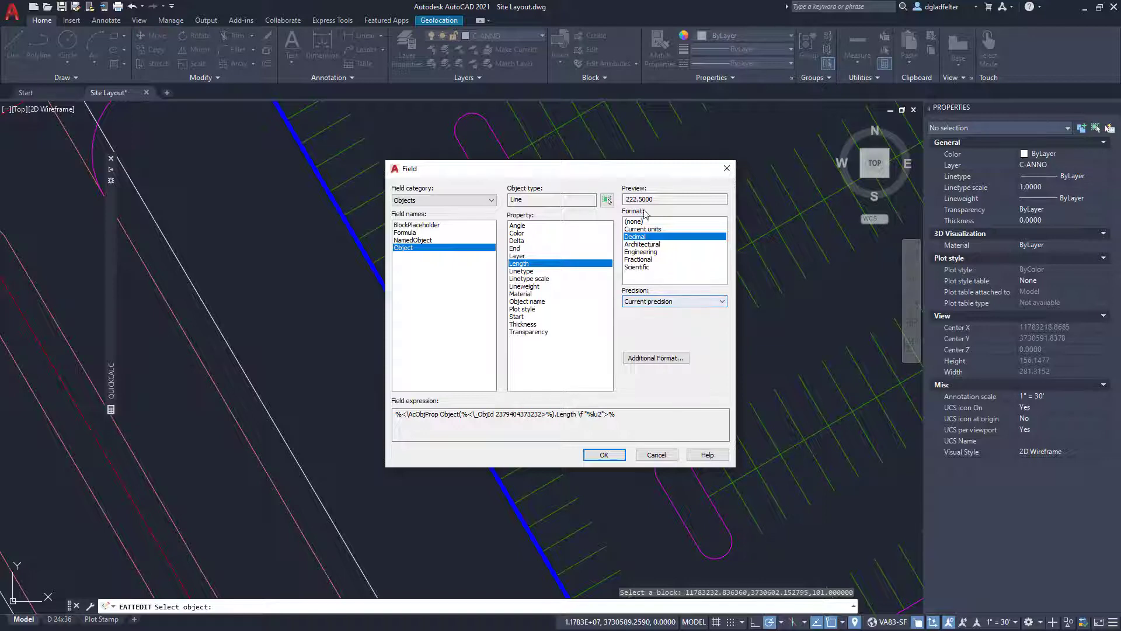
click(655, 303)
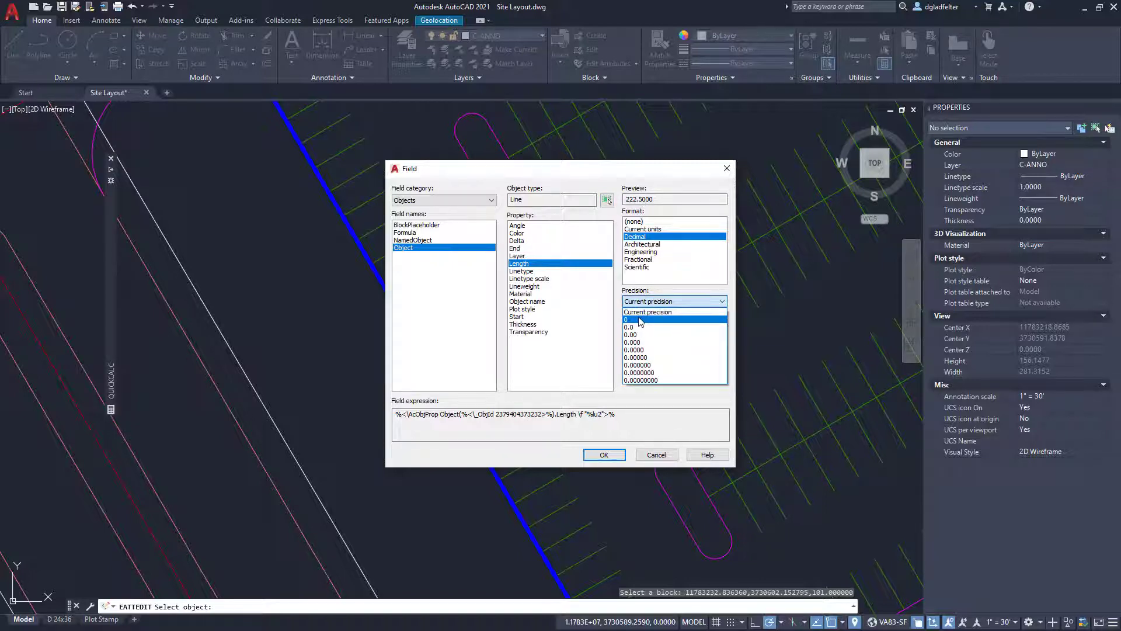
click(641, 321)
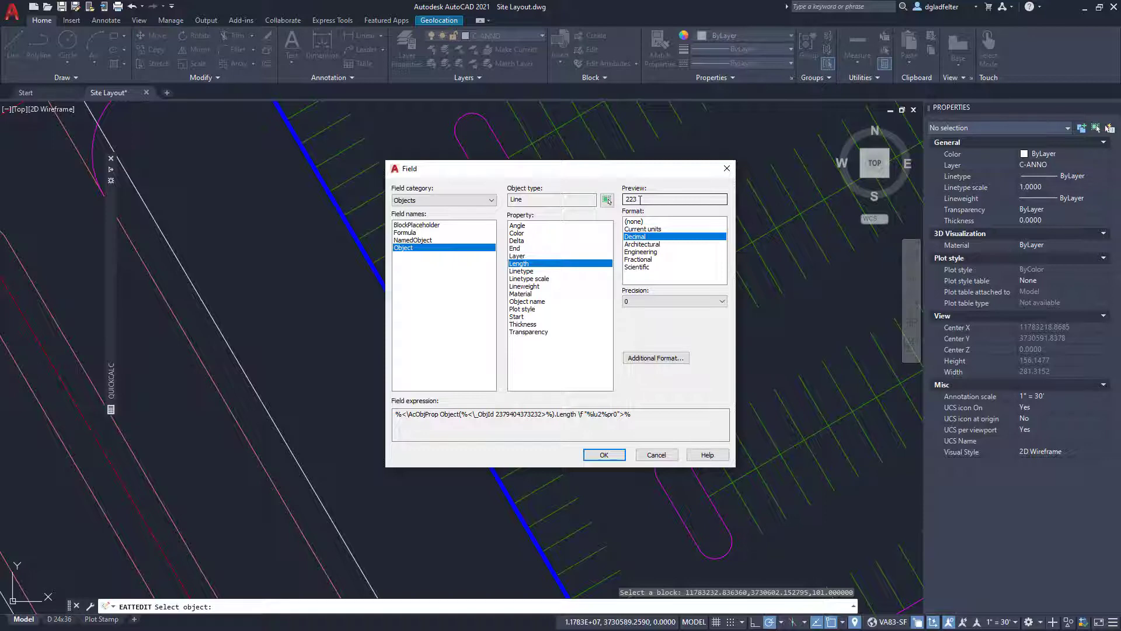
Step: Apply a 0.117647024 conversion factor to the field so the tag reads 26
click(665, 359)
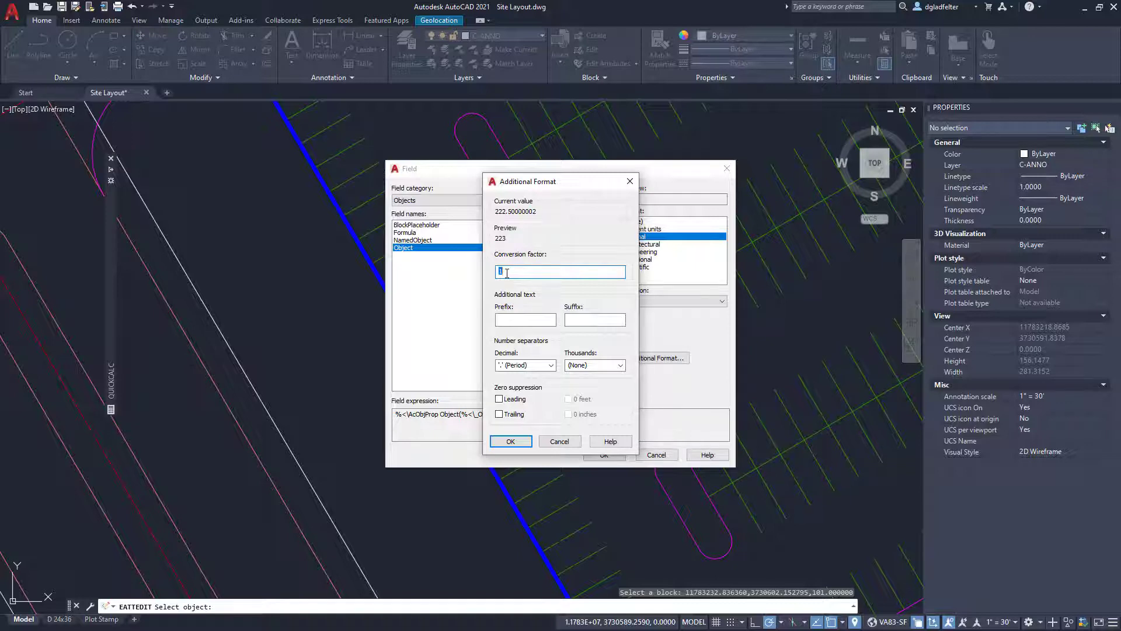
text(1/8.50000249 = 0.117647024)
key(shift+Home)
key(BackSpace)
click(522, 442)
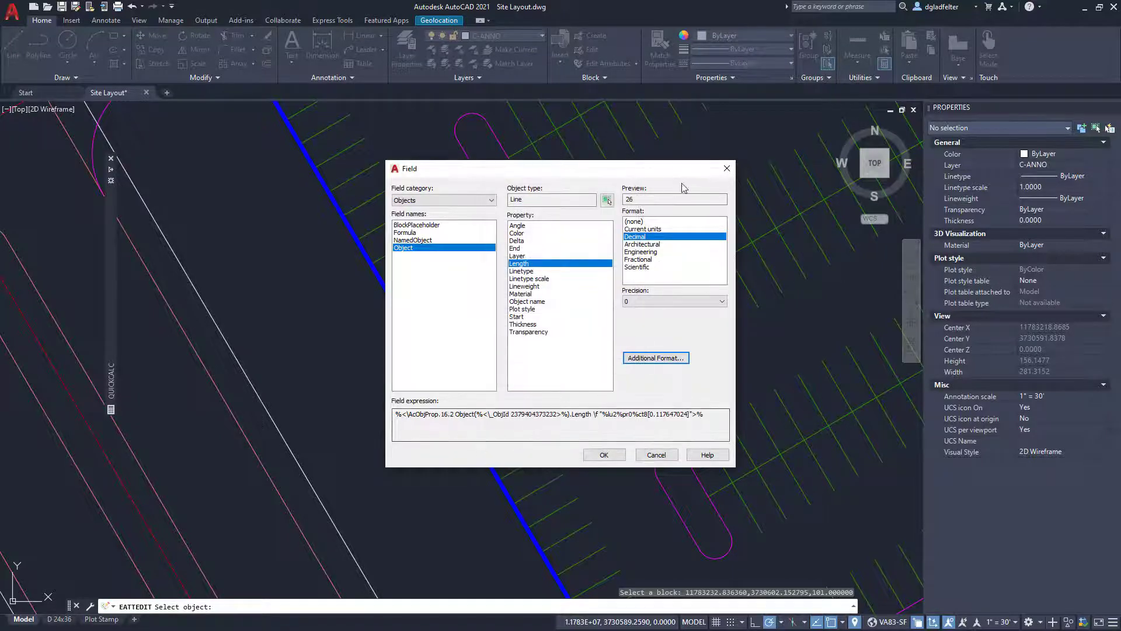
click(603, 454)
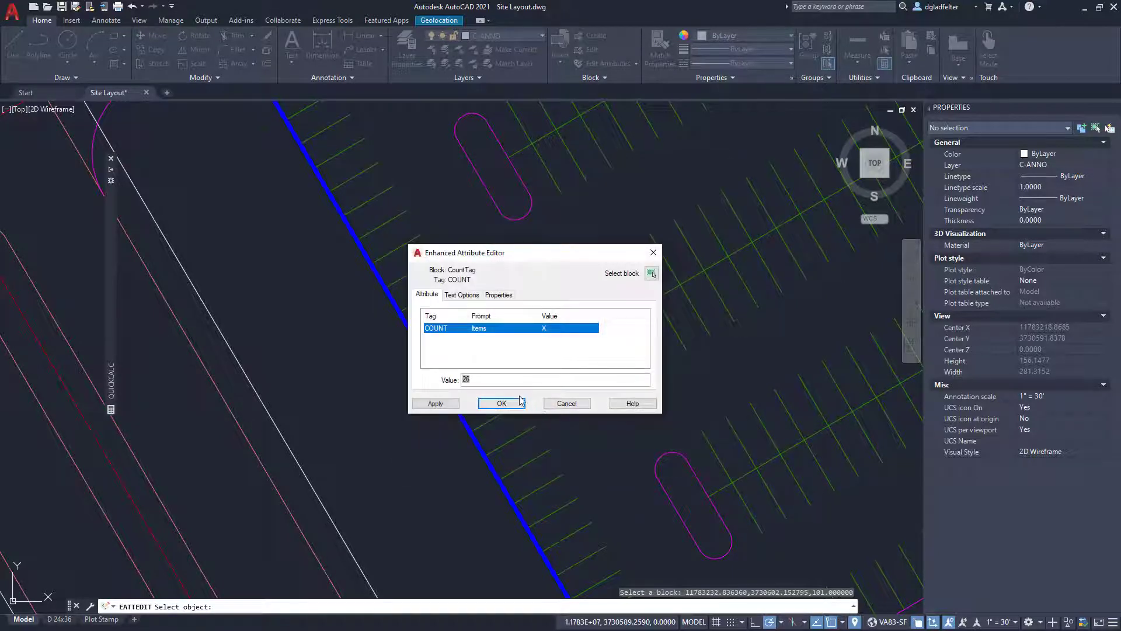
click(520, 402)
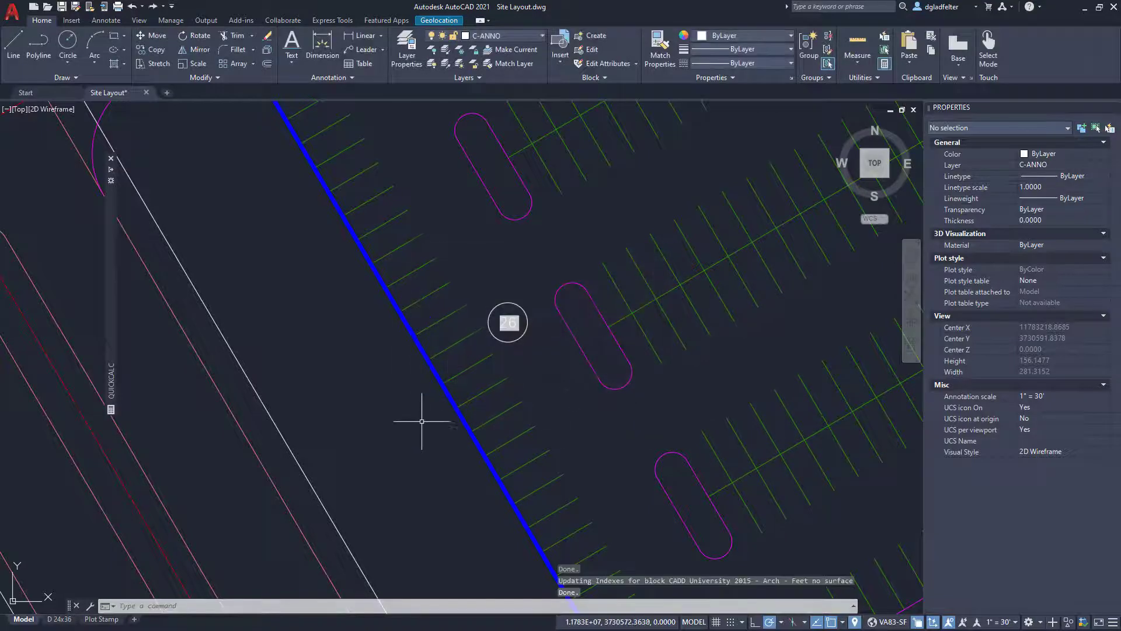
Step: Shorten the blue line to about 214.87 by pulling its top endpoint in
key(Escape)
scroll(376, 376, down, 2)
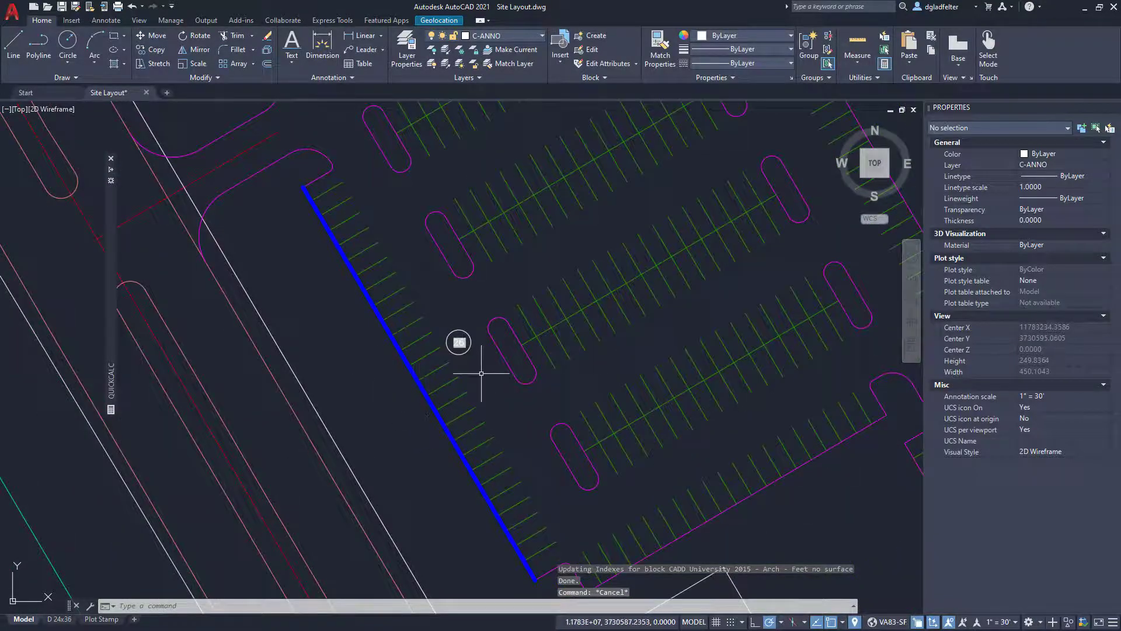
click(342, 251)
click(409, 293)
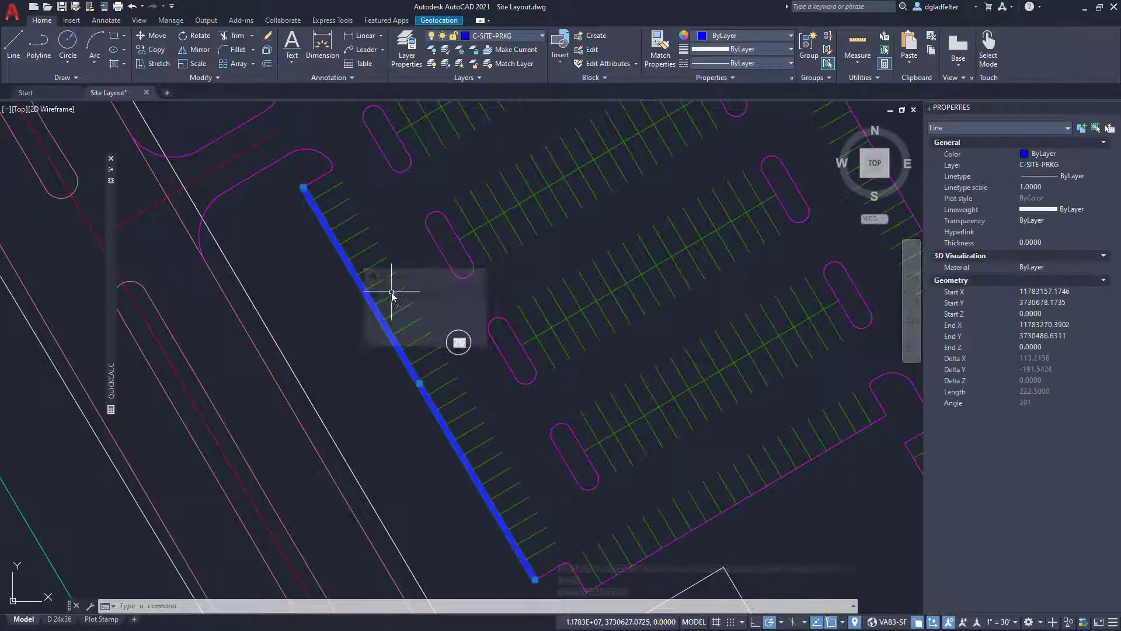
click(305, 187)
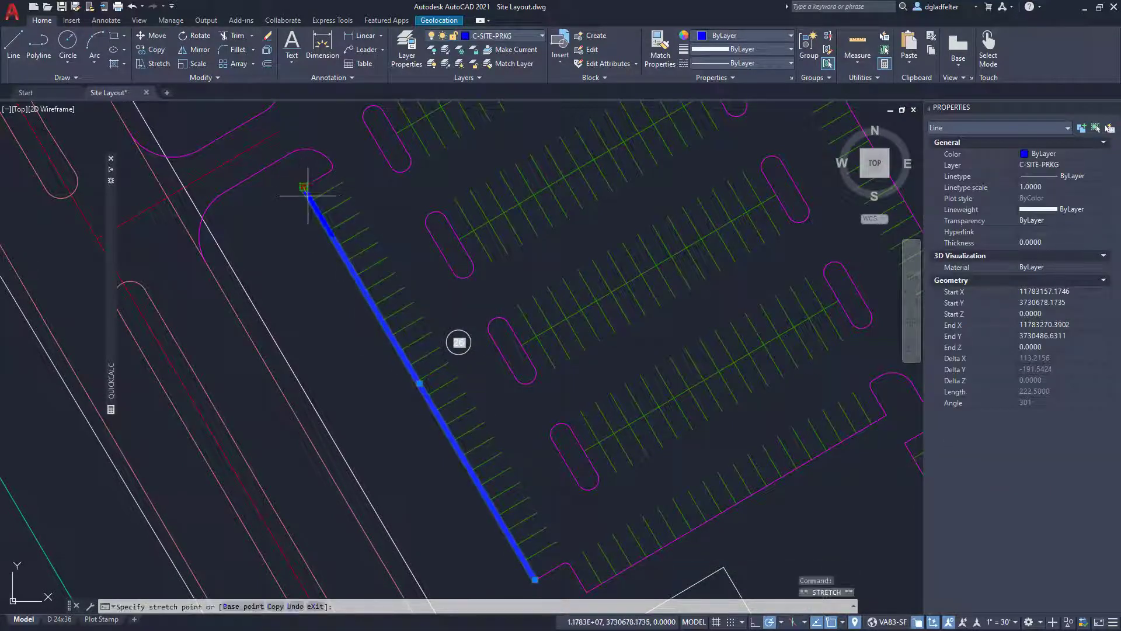
click(312, 201)
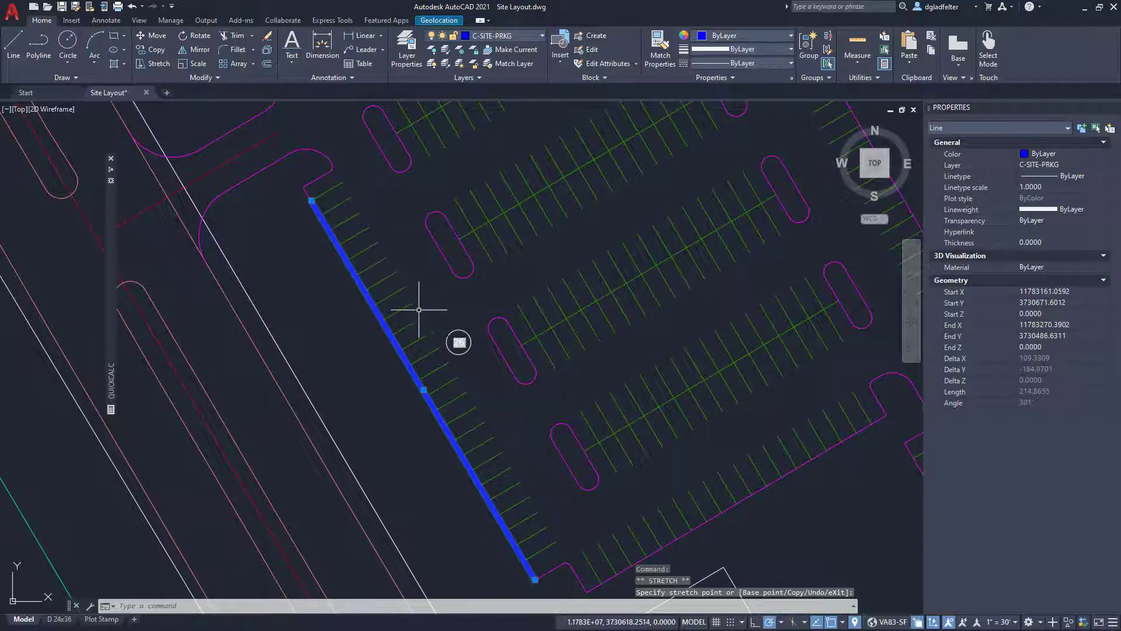
scroll(419, 310, up, 2)
Step: Regenerate the drawing with REA so the count tag updates to 25
key(Escape)
text(re)
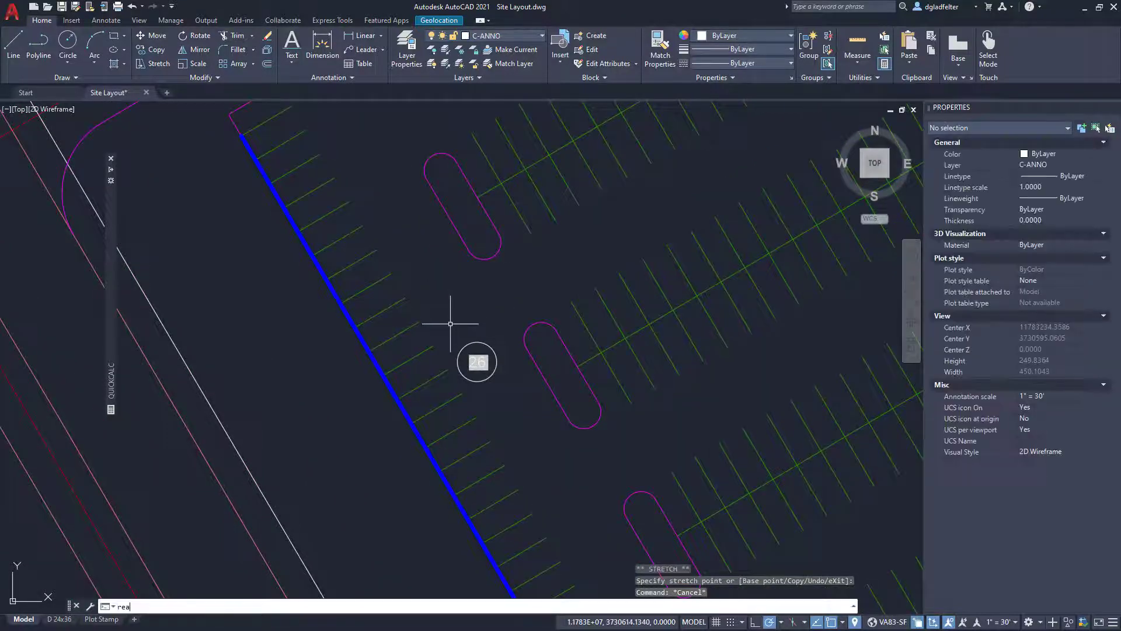
text(a)
key(Return)
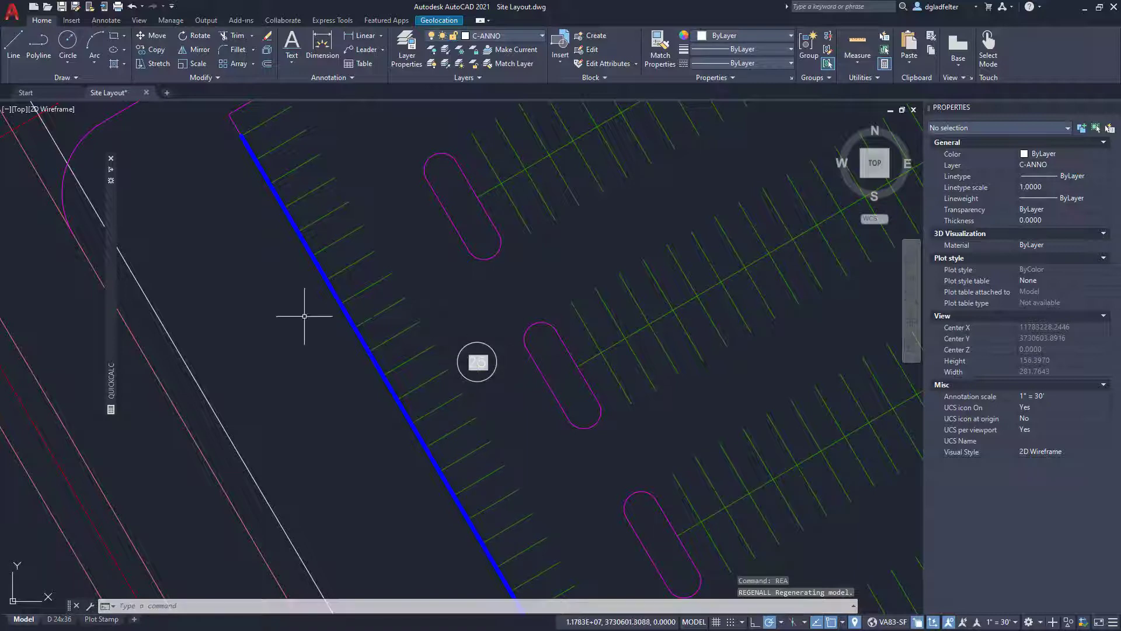
scroll(441, 304, down, 2)
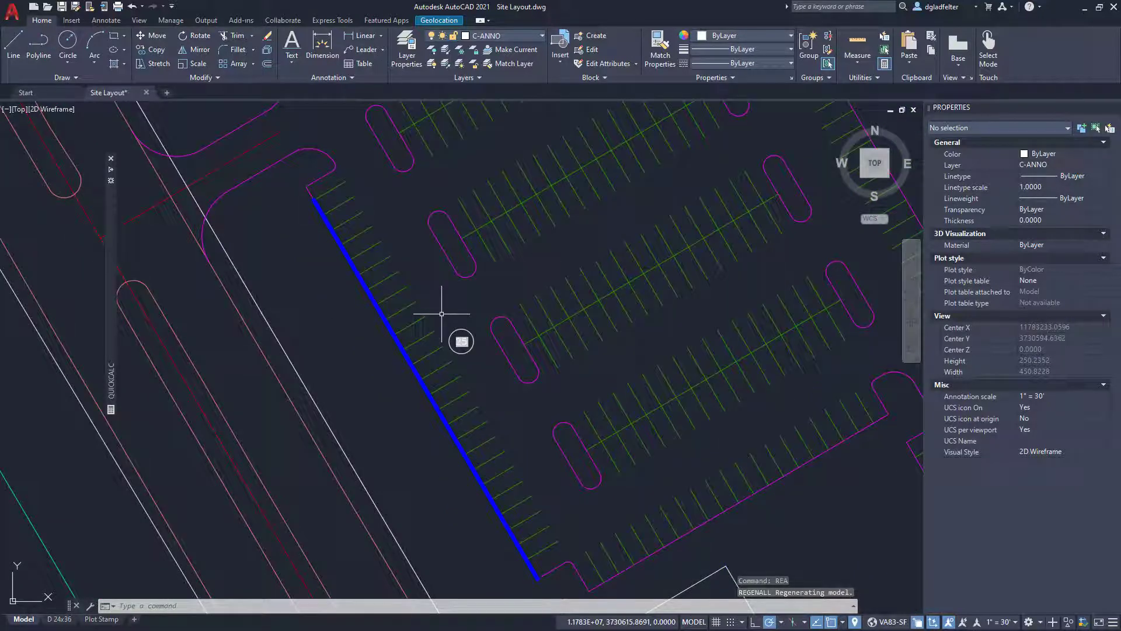
Step: Copy the blue line and its count tag beside the next parking row
click(407, 346)
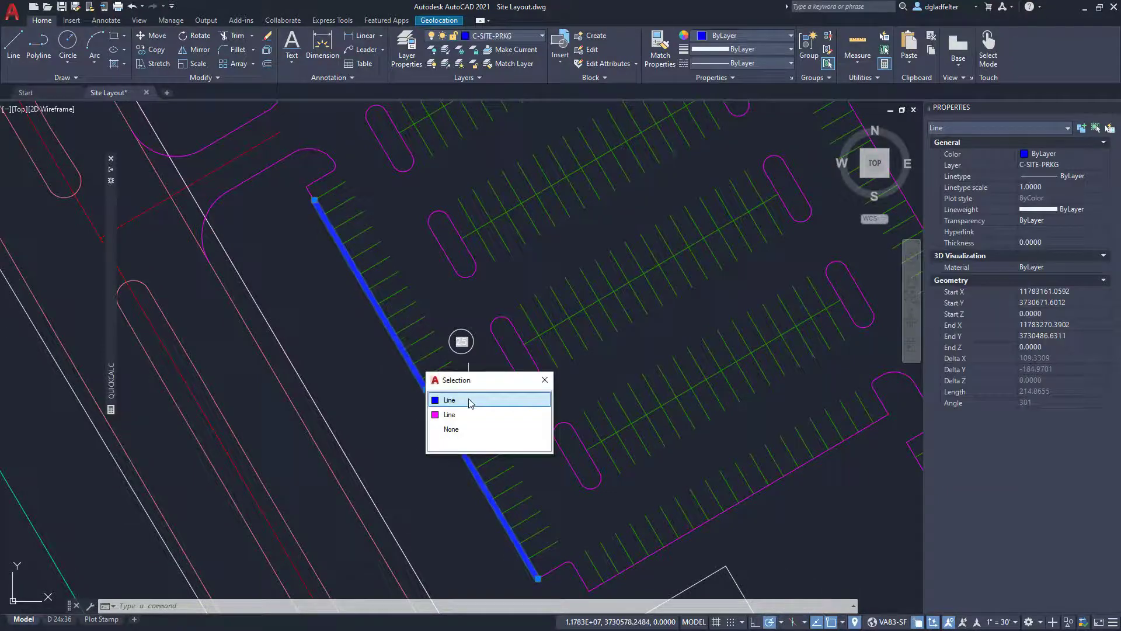
click(471, 400)
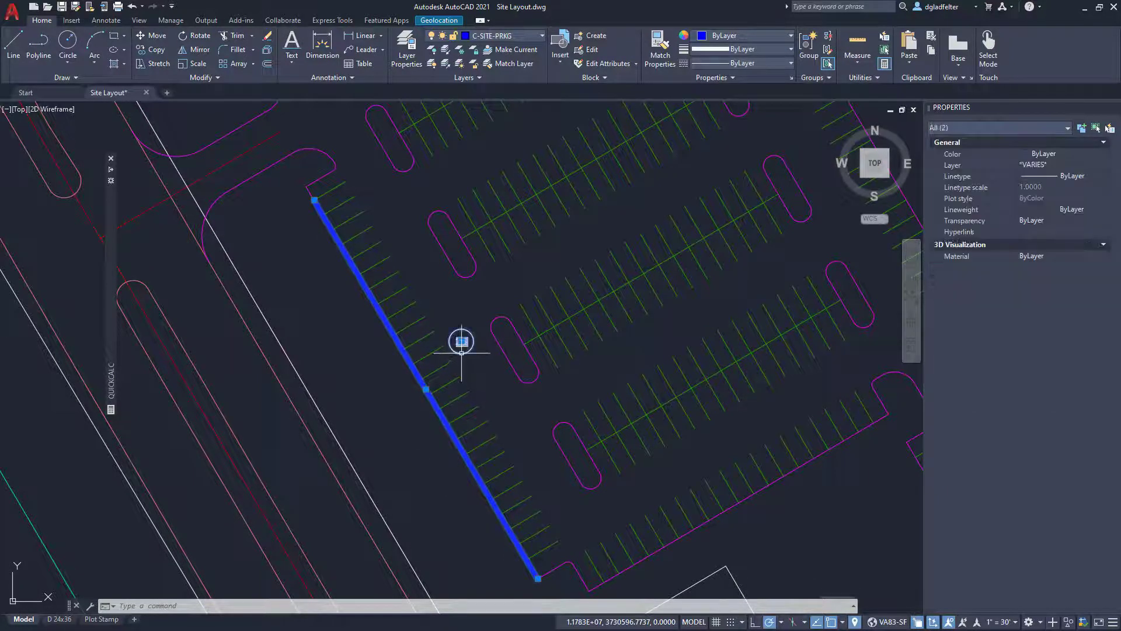
click(145, 52)
click(456, 343)
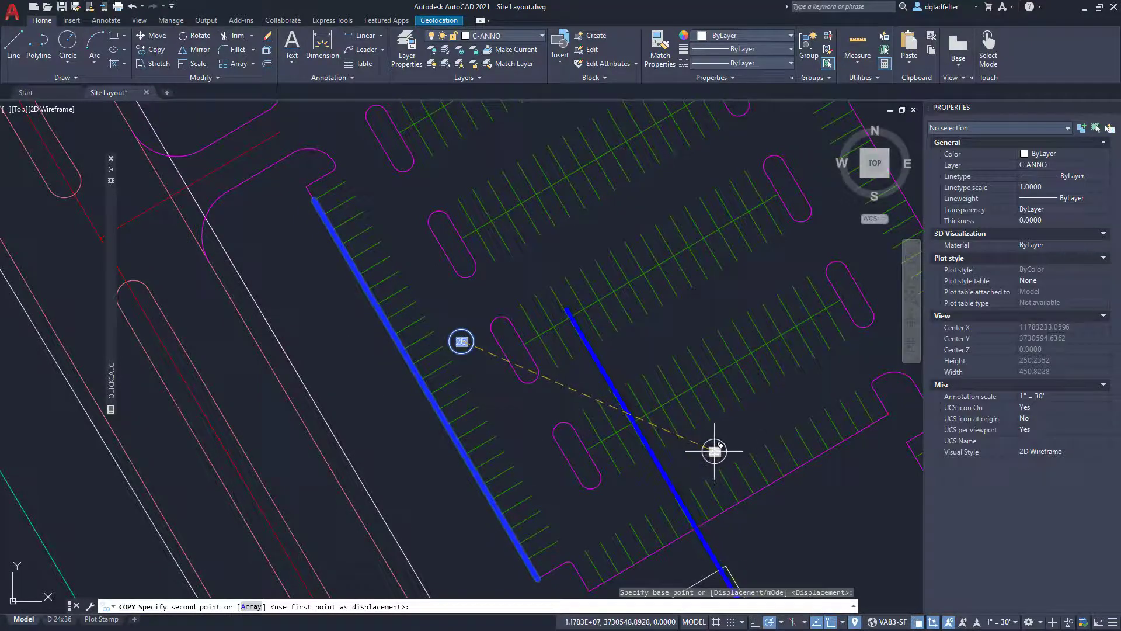
click(714, 451)
key(Escape)
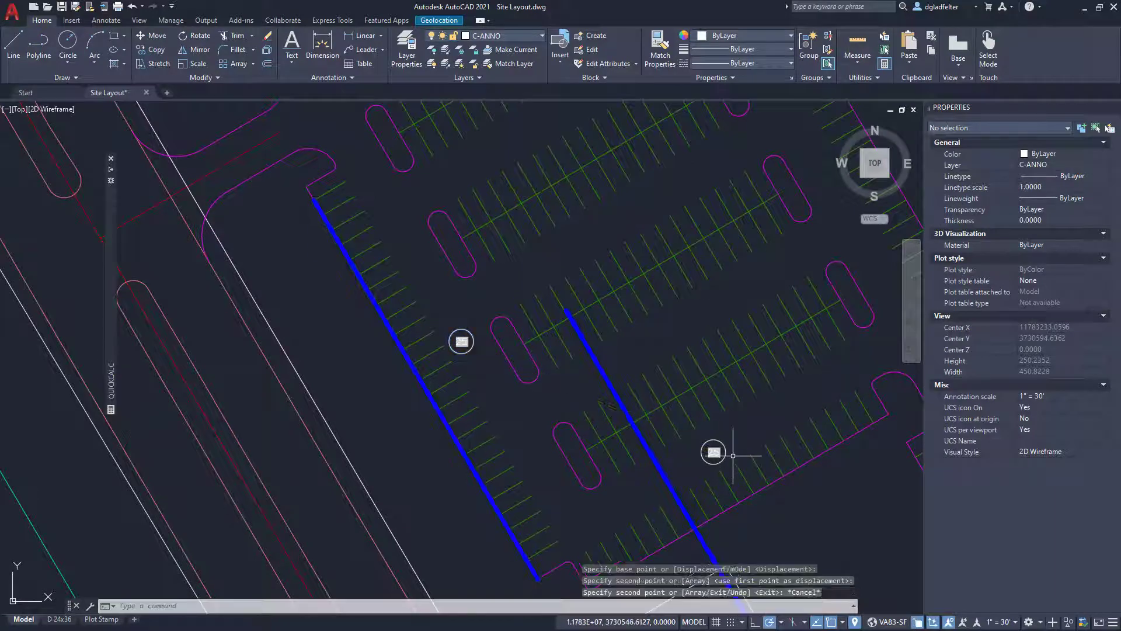
mouse_move(724, 479)
middle_down()
mouse_move(614, 271)
mouse_move(612, 367)
middle_up()
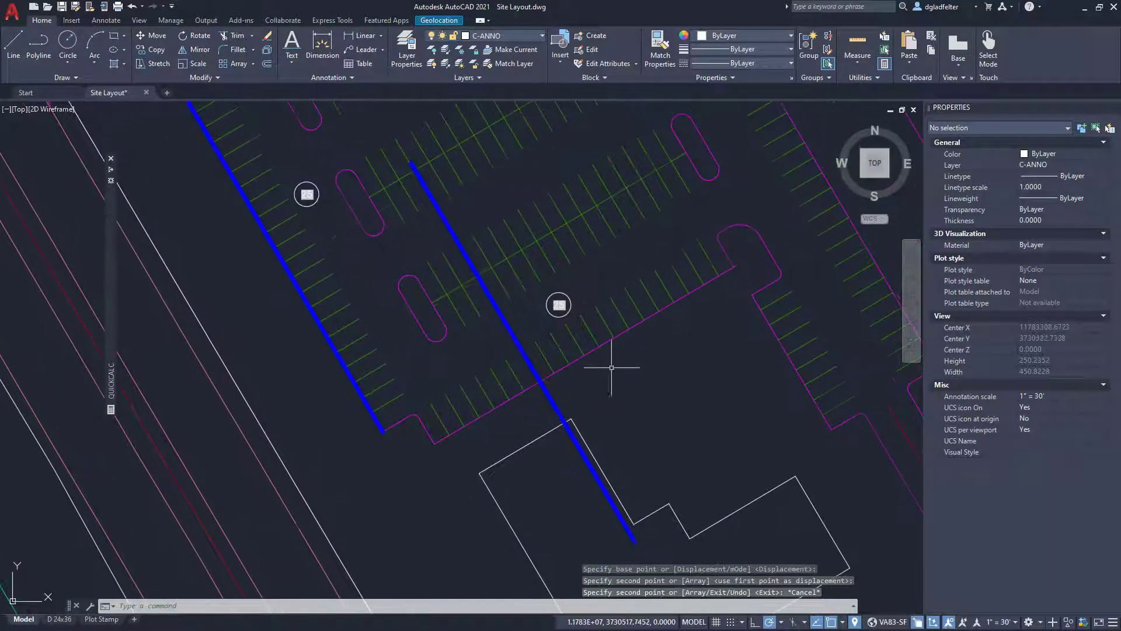
Step: Stretch the copied line's endpoints to the row's magenta corners
click(457, 232)
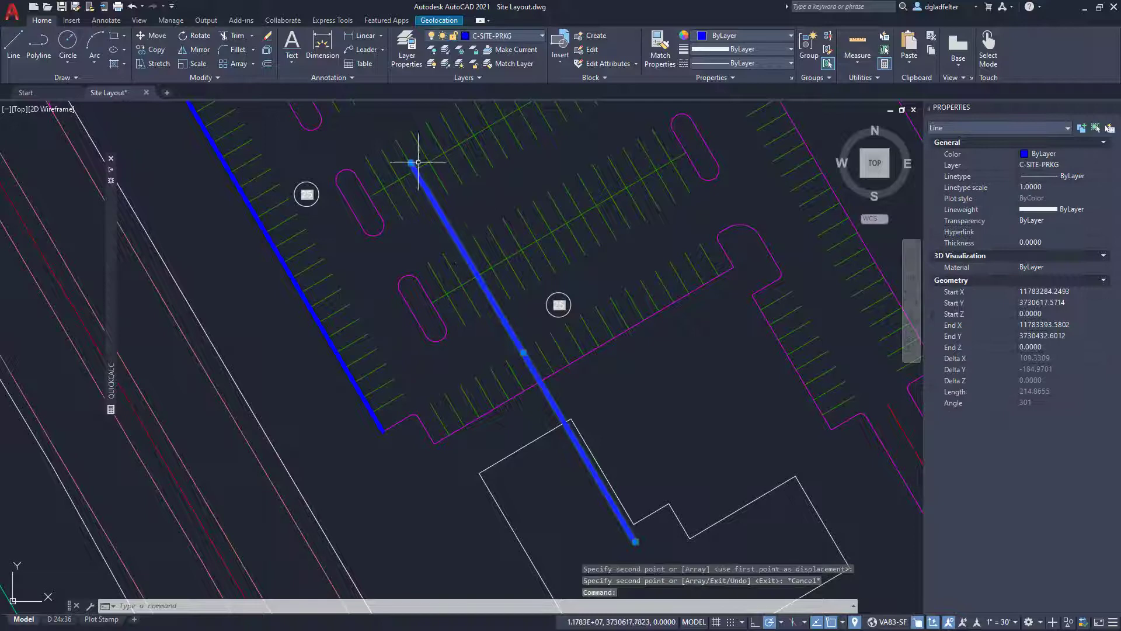
click(413, 164)
scroll(440, 444, up, 3)
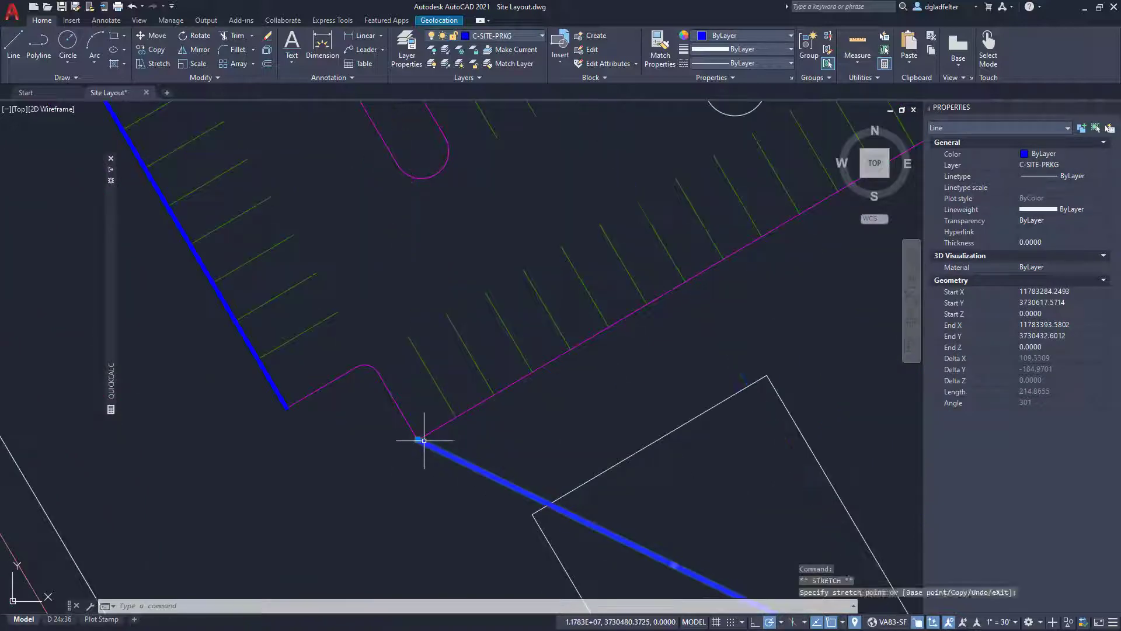
click(424, 440)
scroll(601, 408, down, 2)
middle_drag(601, 408, 468, 326)
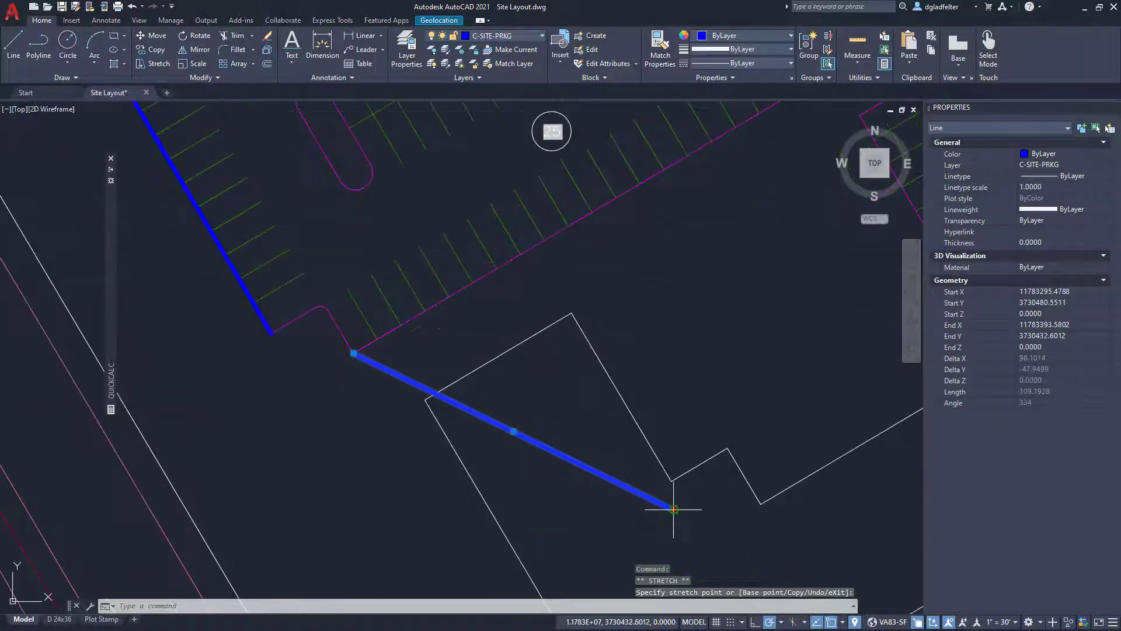
middle_drag(767, 158, 646, 368)
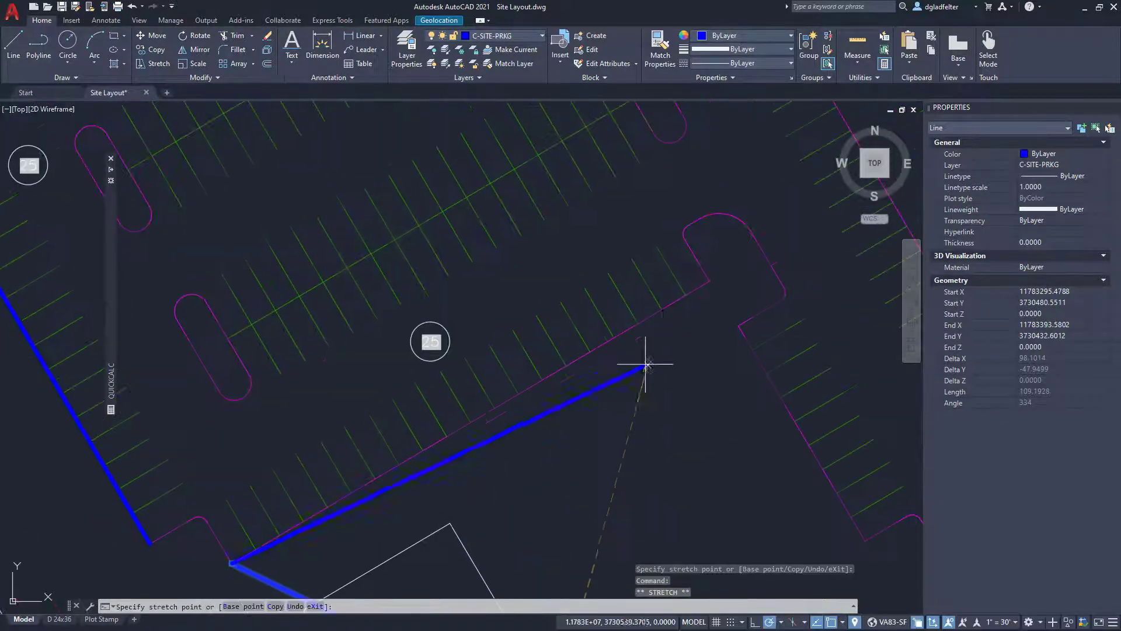
click(706, 290)
middle_drag(533, 388, 573, 389)
key(Escape)
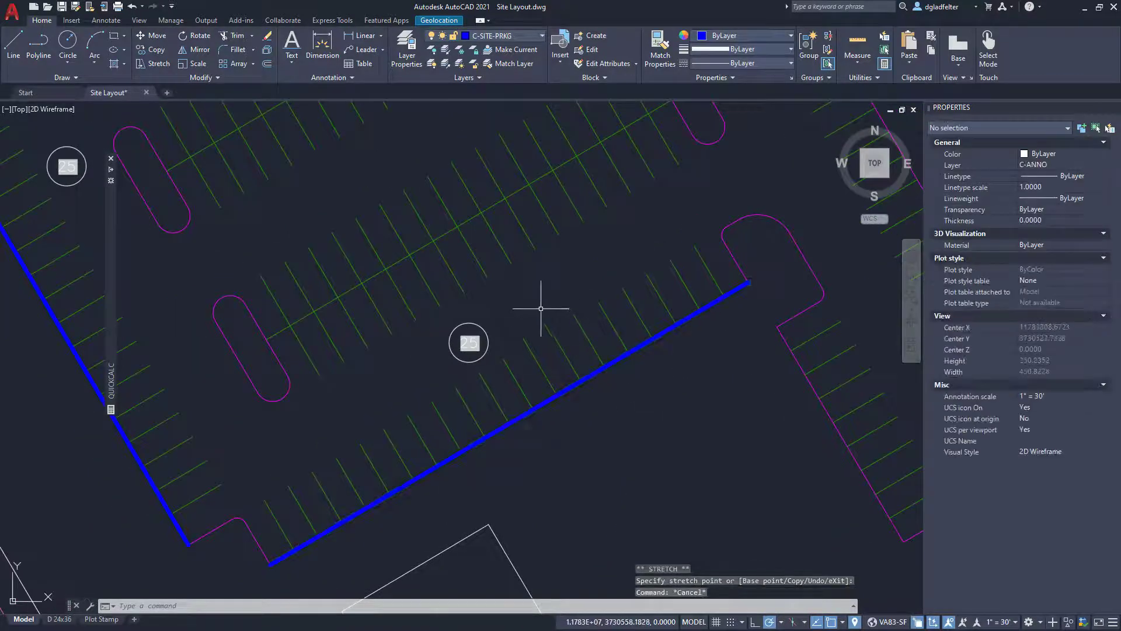
Step: Run REGENALL via REA so the copied tag updates to 13
text(REA)
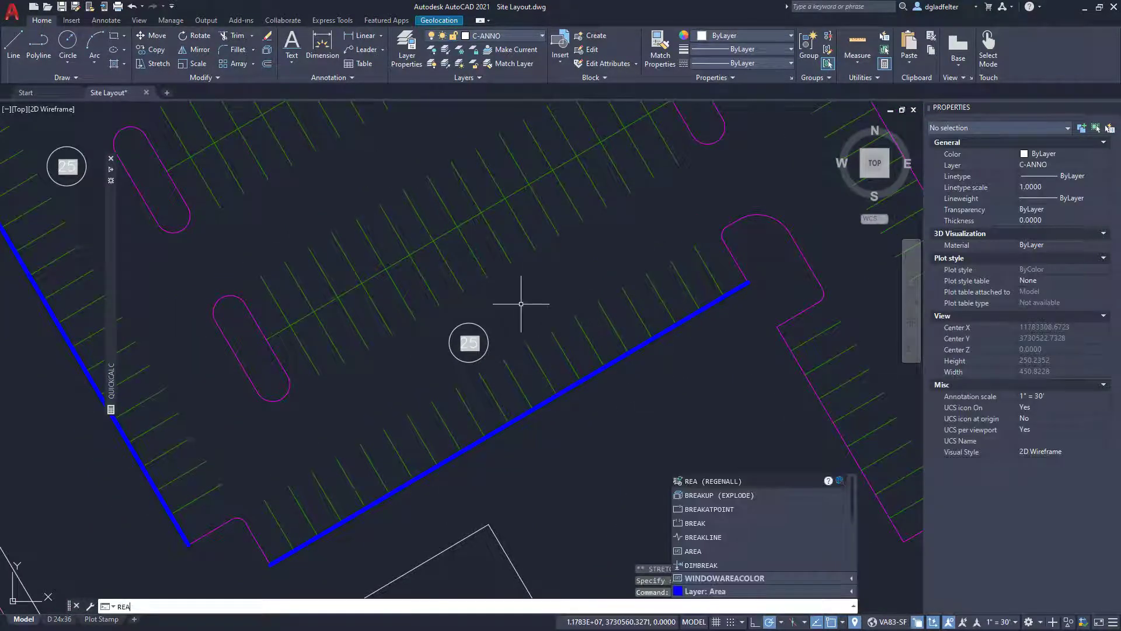
key(Return)
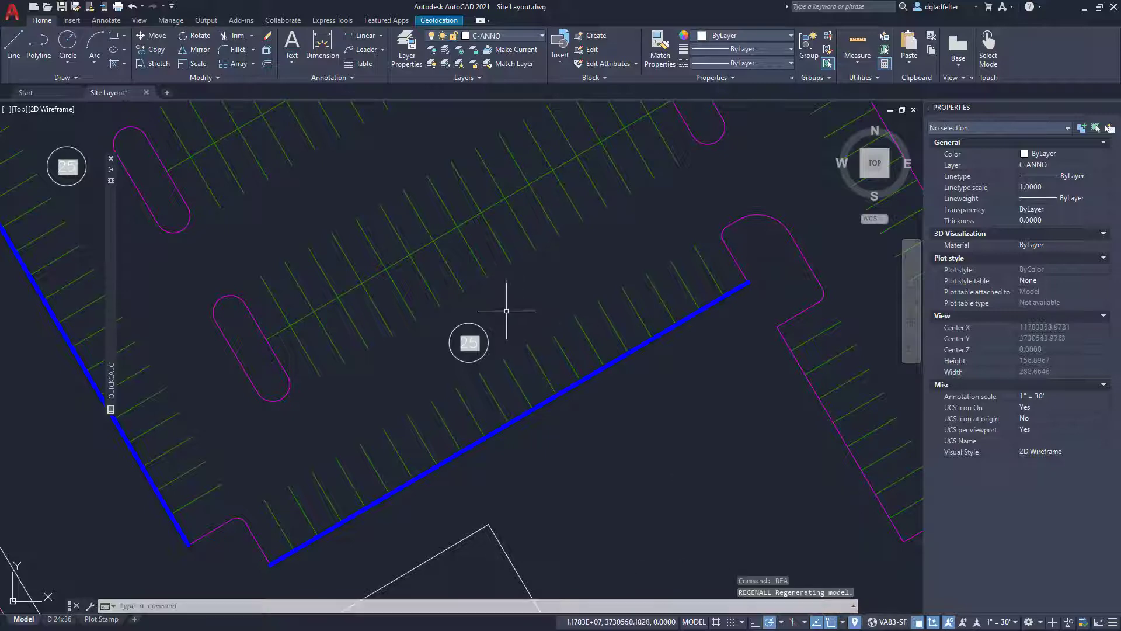